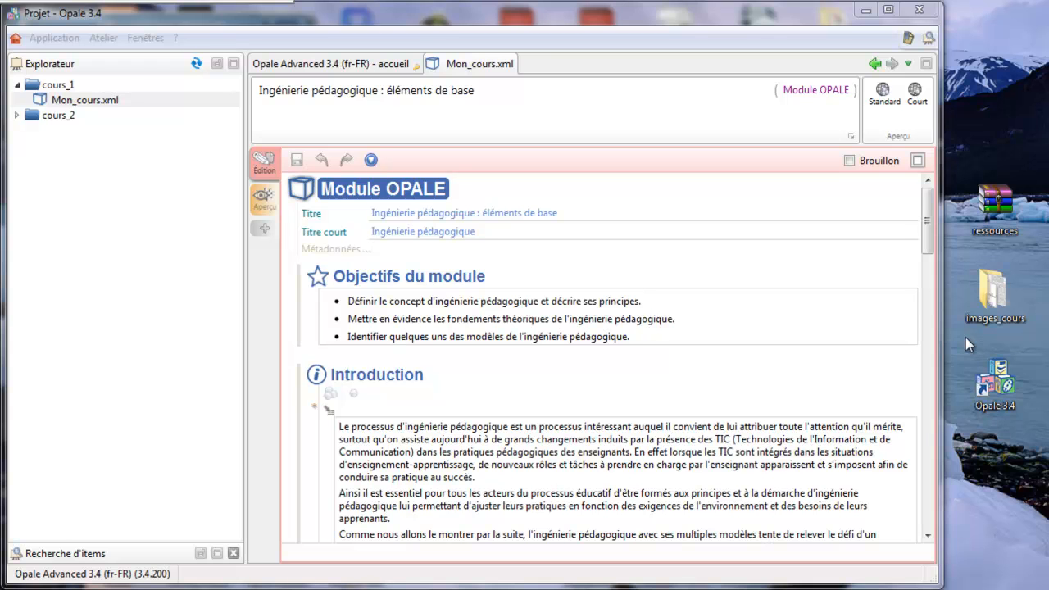
Copy the images_cours folder from the desktop into the cours_1 space, expand it, and return to Mon_cours.xml.
left_click(991, 297)
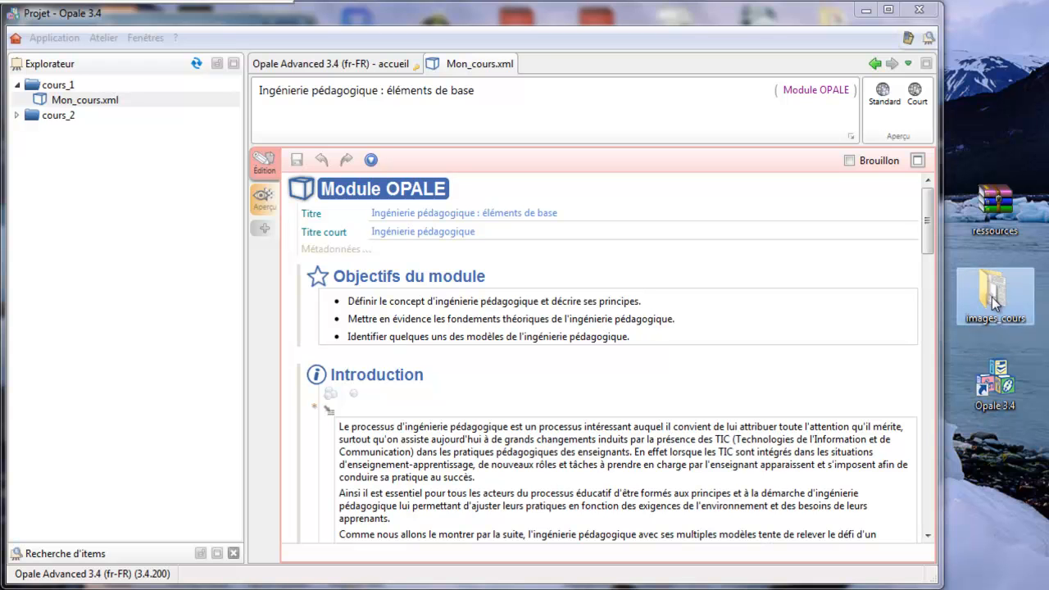
left_click(41, 87)
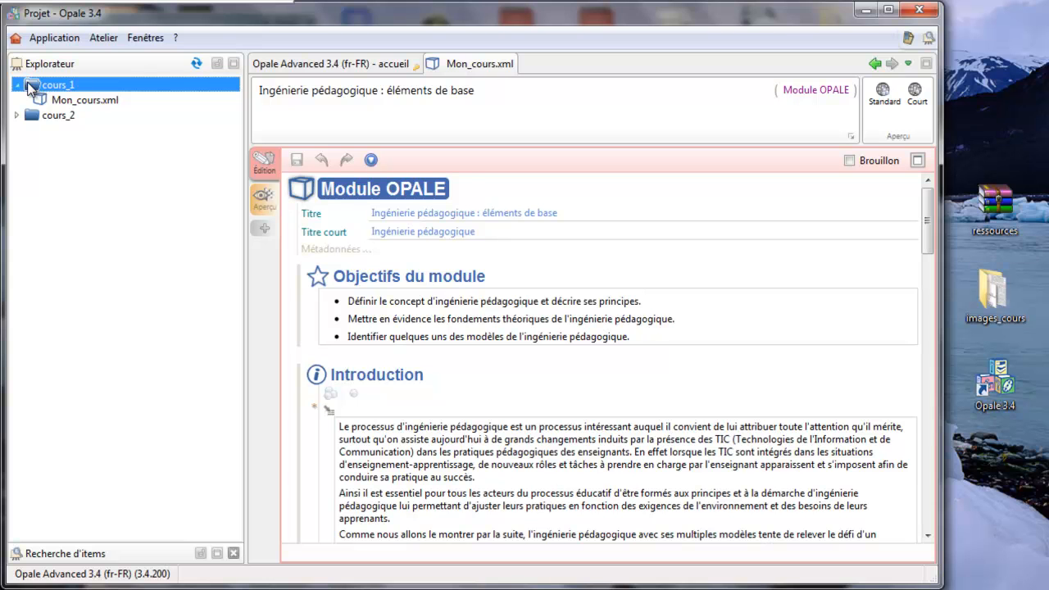
right_click(31, 89)
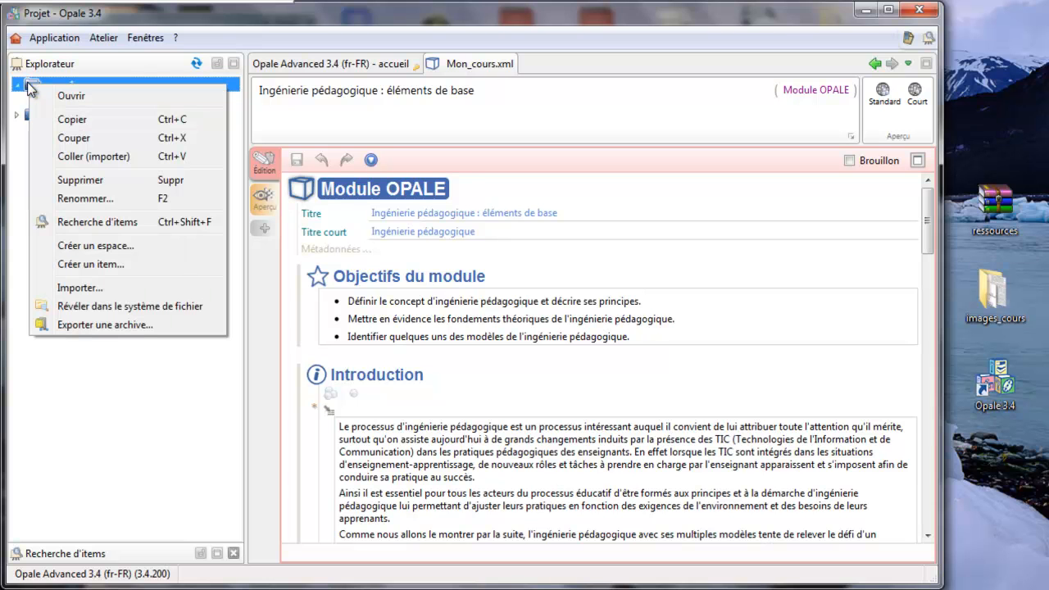
left_click(69, 157)
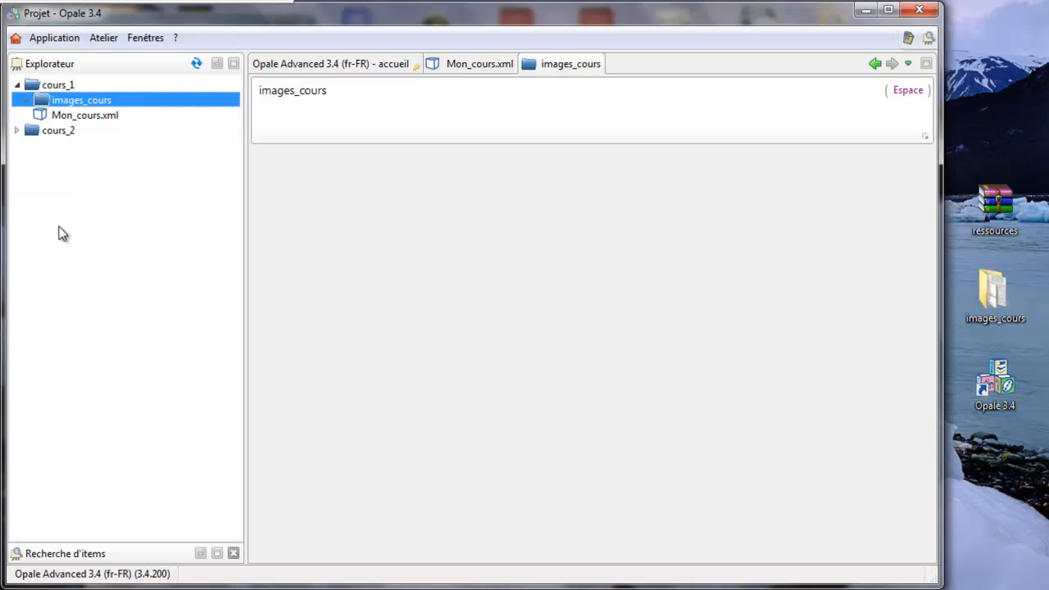
left_click(26, 101)
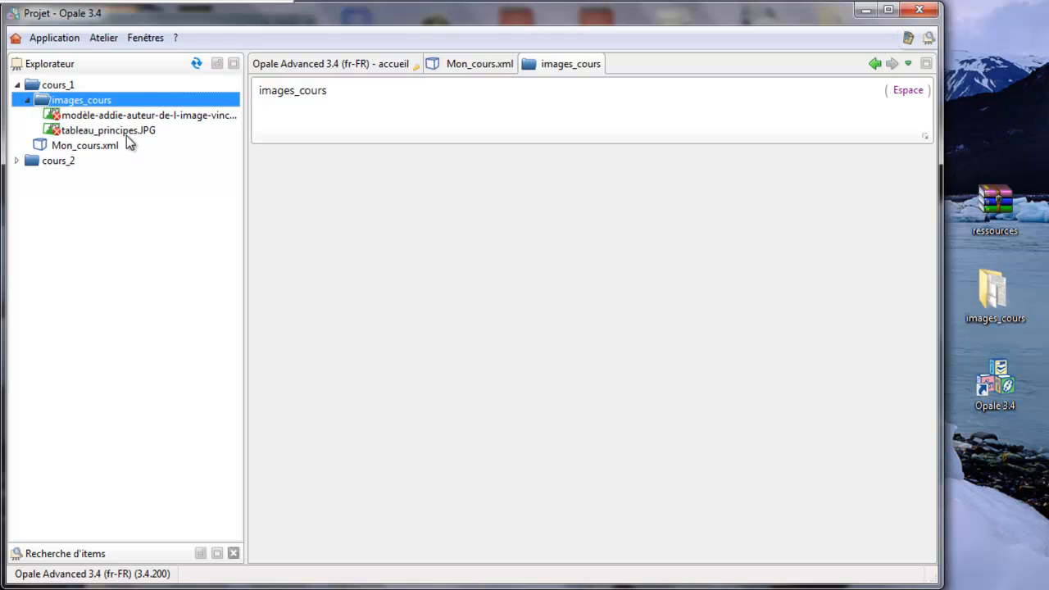
mouse_move(126, 135)
left_click(597, 64)
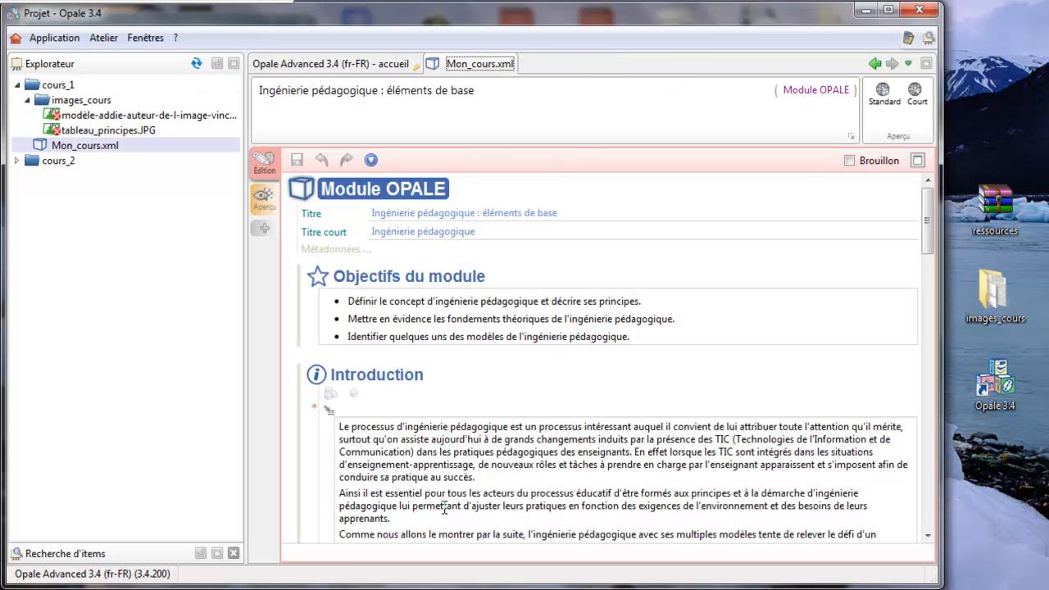
Consult the trame_cours_opale.odt outline in OpenOffice Writer for the Principes de base division and its Information table, and return to Opale.
left_click(479, 588)
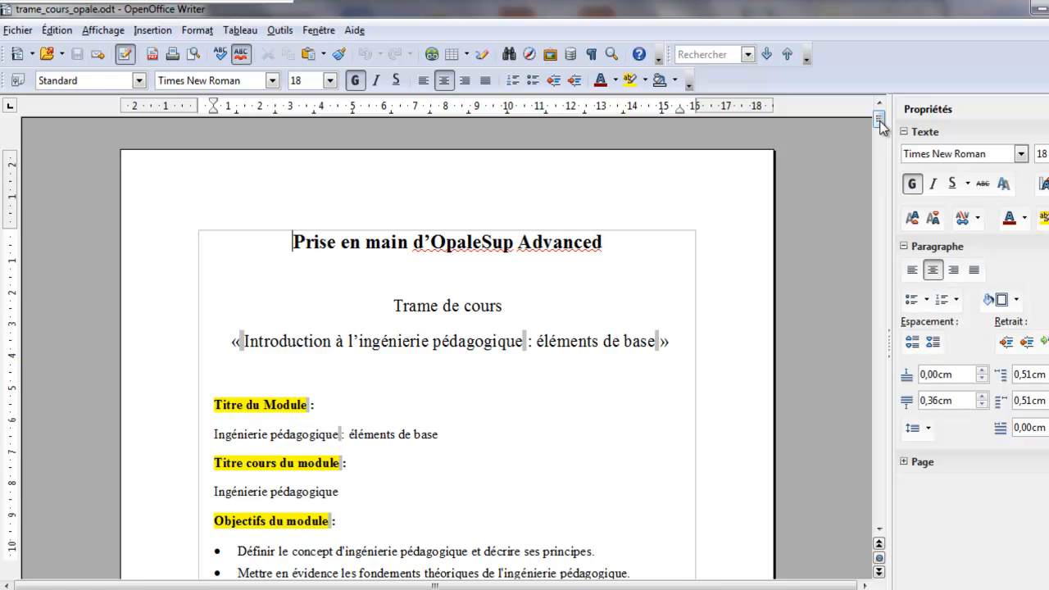
left_click_drag(877, 119, 879, 256)
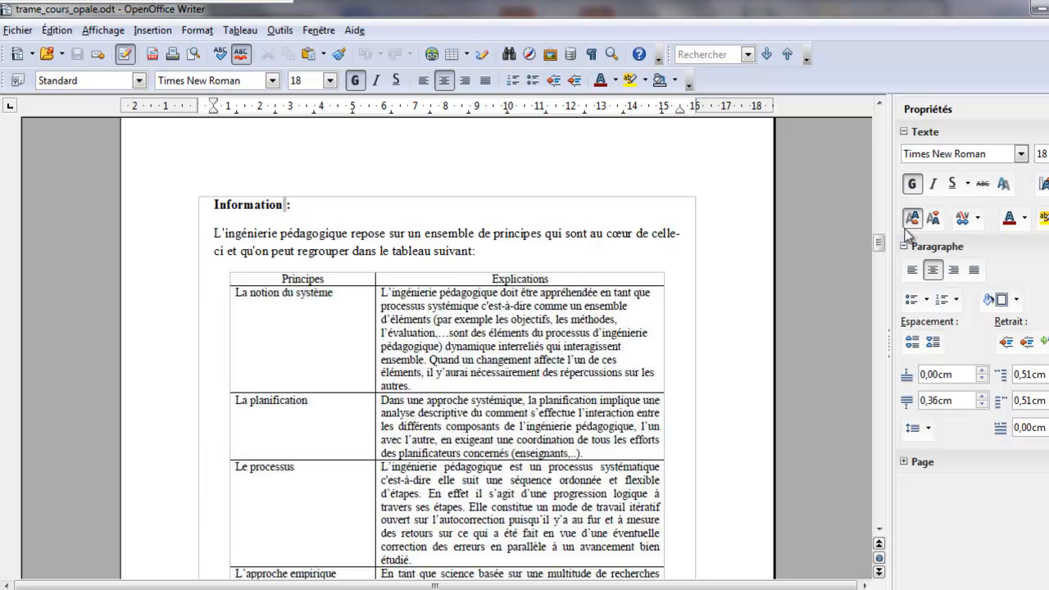
left_click_drag(879, 246, 878, 225)
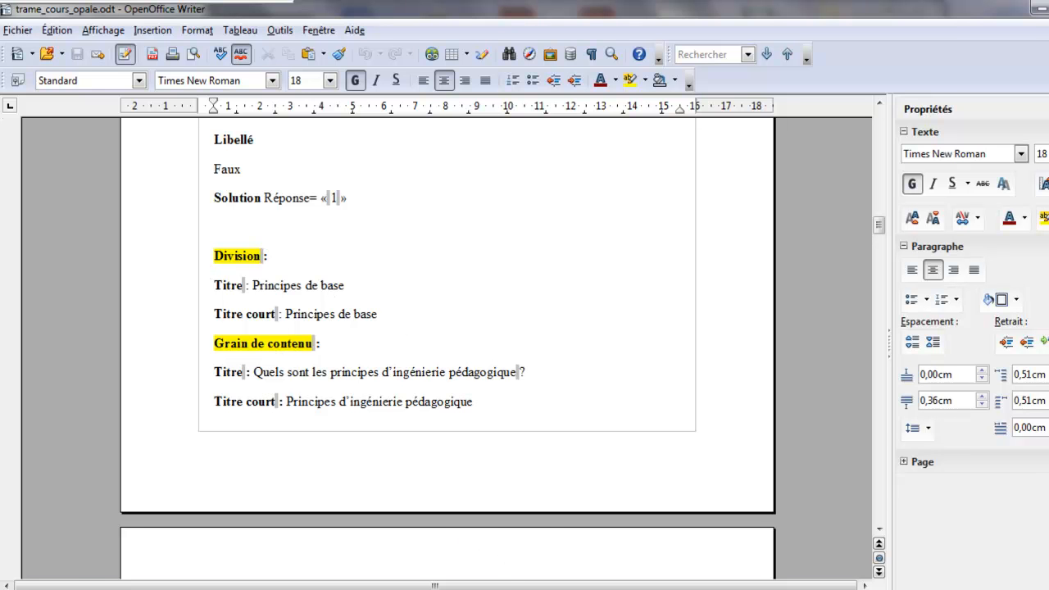
key("alt+Tab")
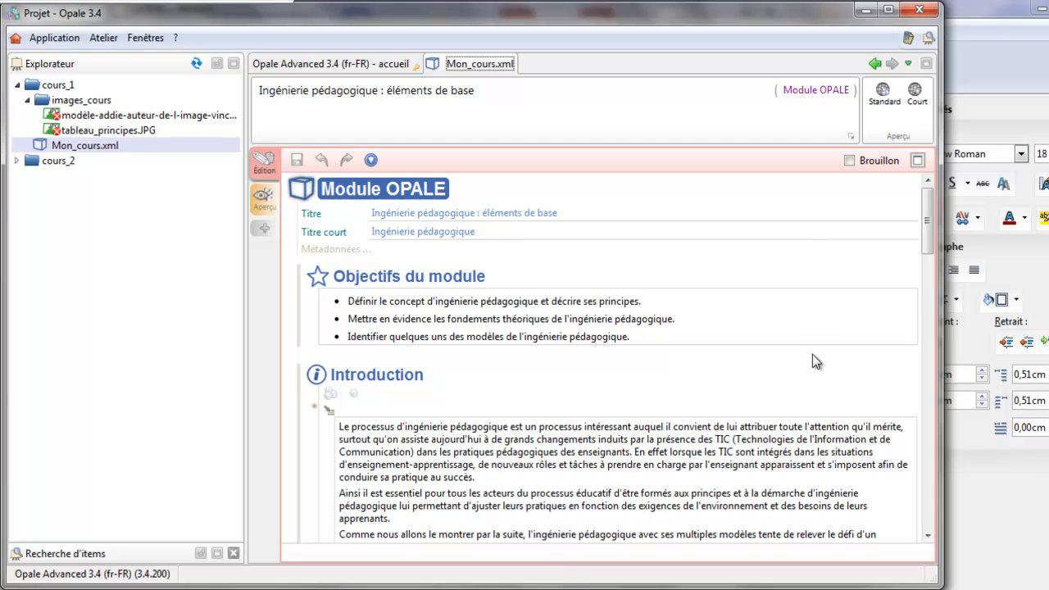
Add a Ressource after the Information text in the Principes d'ingénierie pédagogique content grain and link tableau_principes.JPG to it.
scroll(928, 251, "down", 2)
left_click_drag(928, 252, 931, 486)
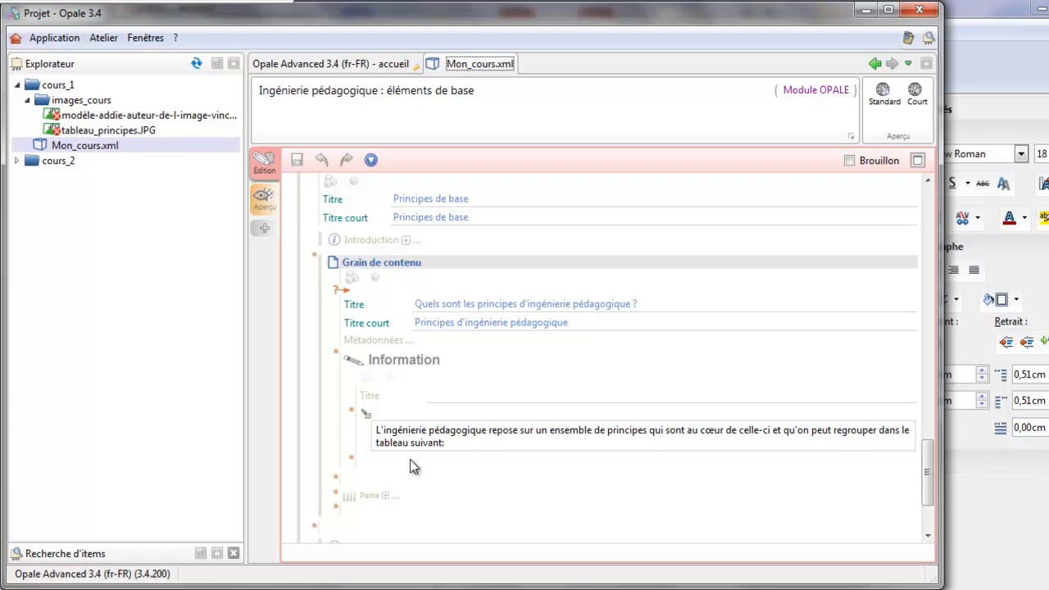
left_click(352, 463)
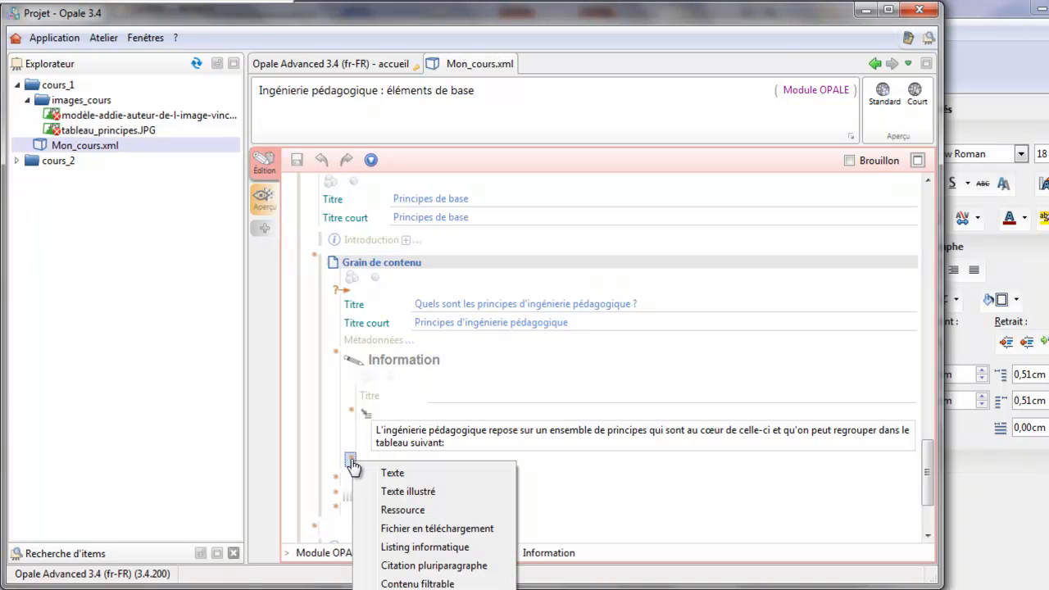
left_click(383, 508)
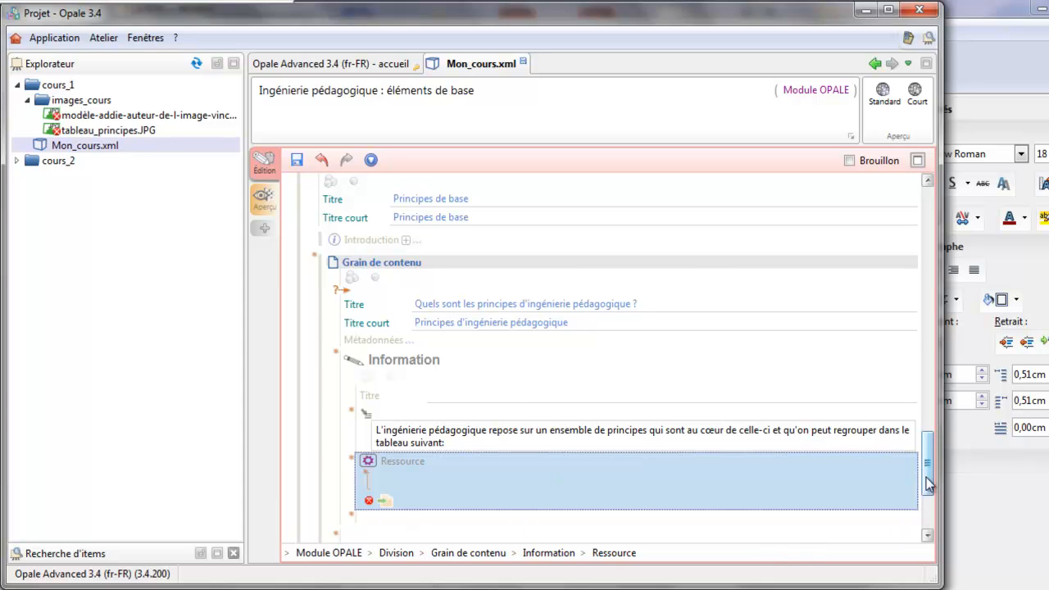
left_click(929, 525)
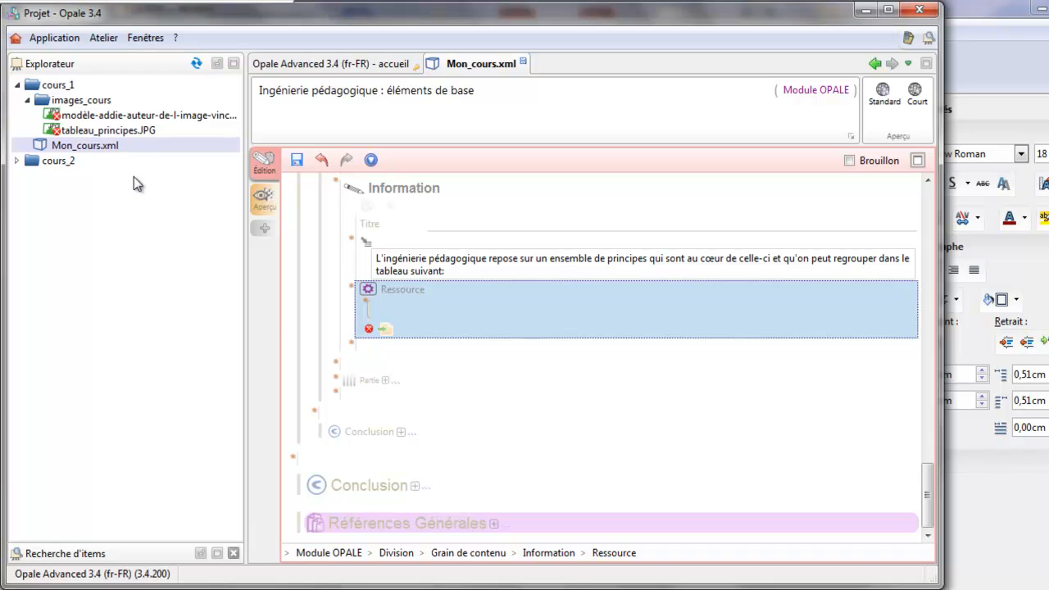
left_click(106, 136)
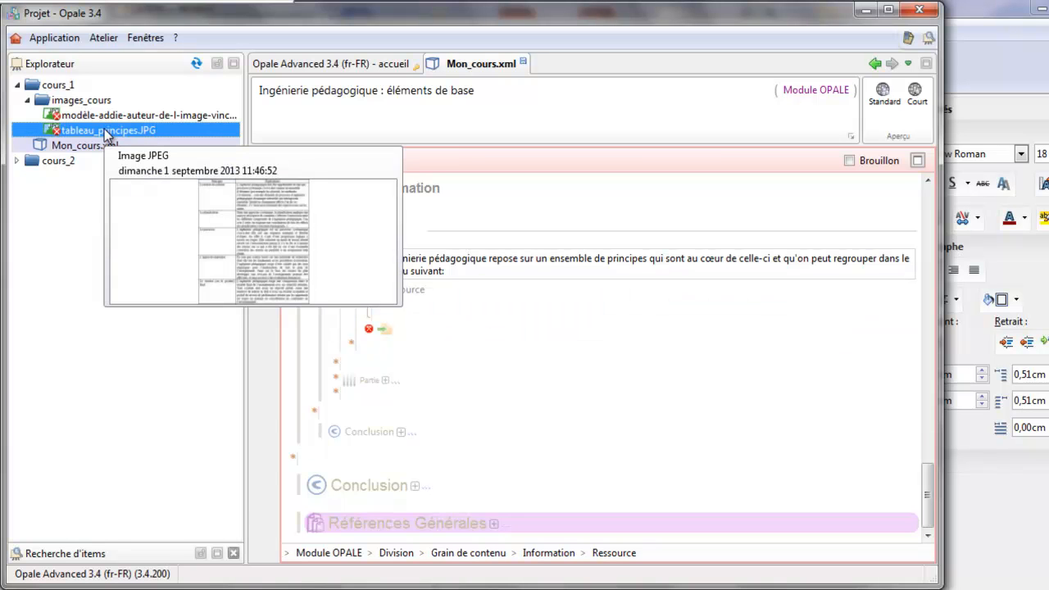
left_click_drag(106, 136, 392, 339)
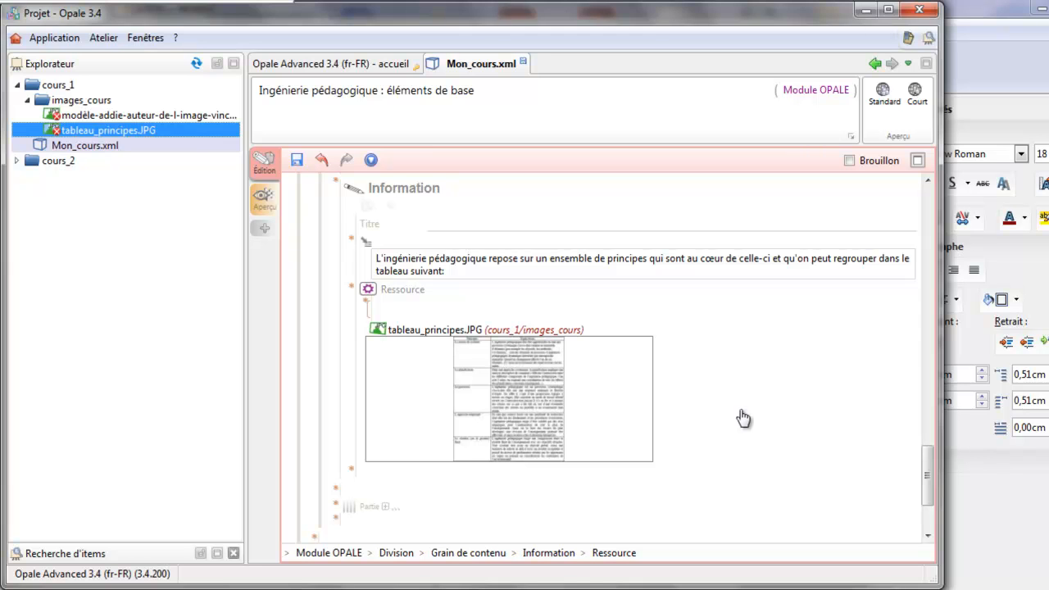
Title tableau_principes.JPG "Principes de l'ingénierie pédagogique en se référant à Briggs (1991)", copied from the Writer outline, and save the image and Mon_cours.xml.
double_click(433, 330)
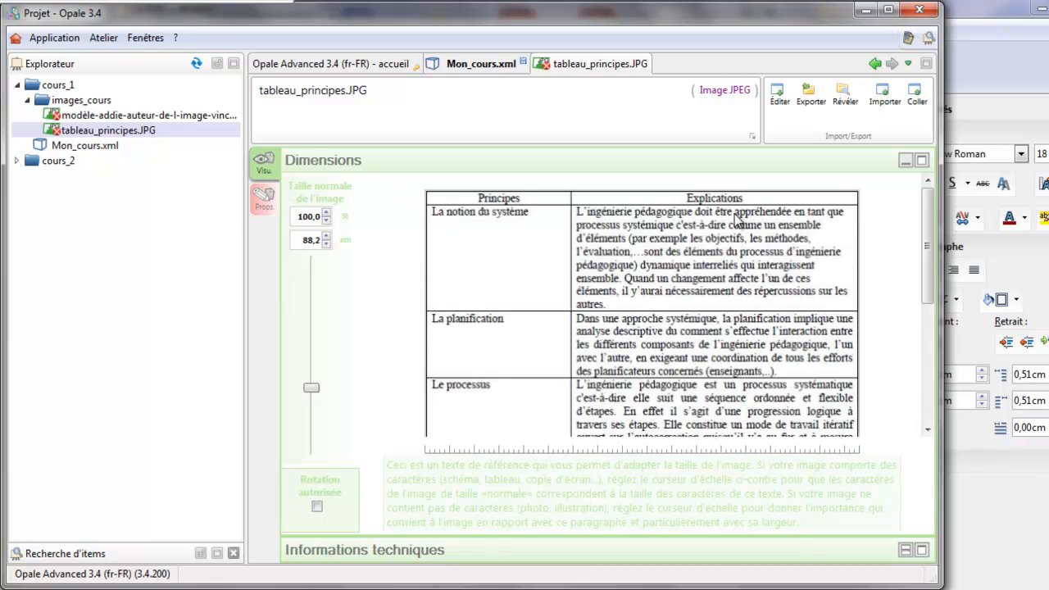
left_click(263, 201)
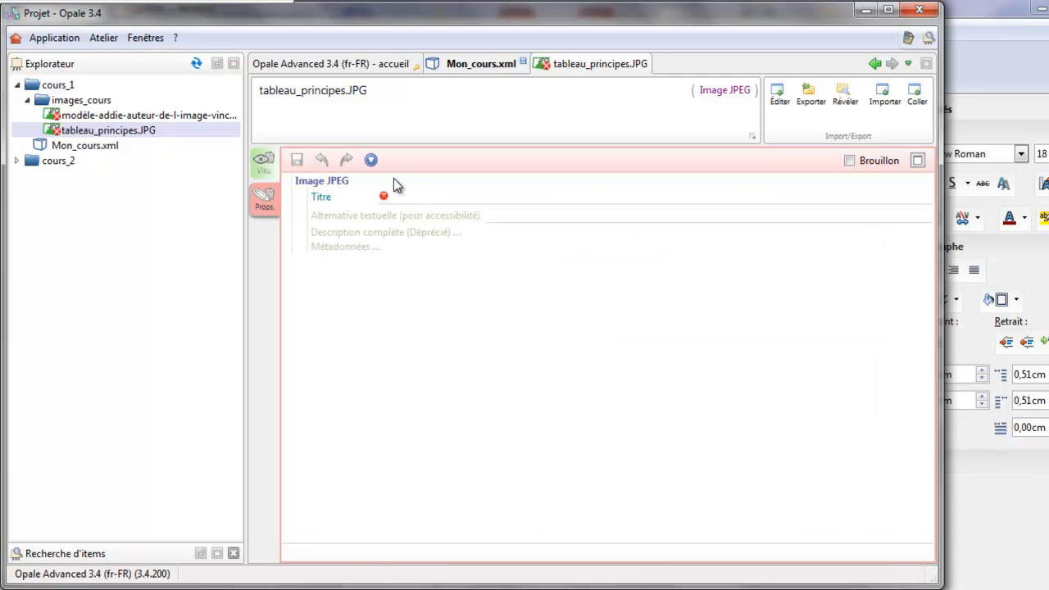
left_click(418, 197)
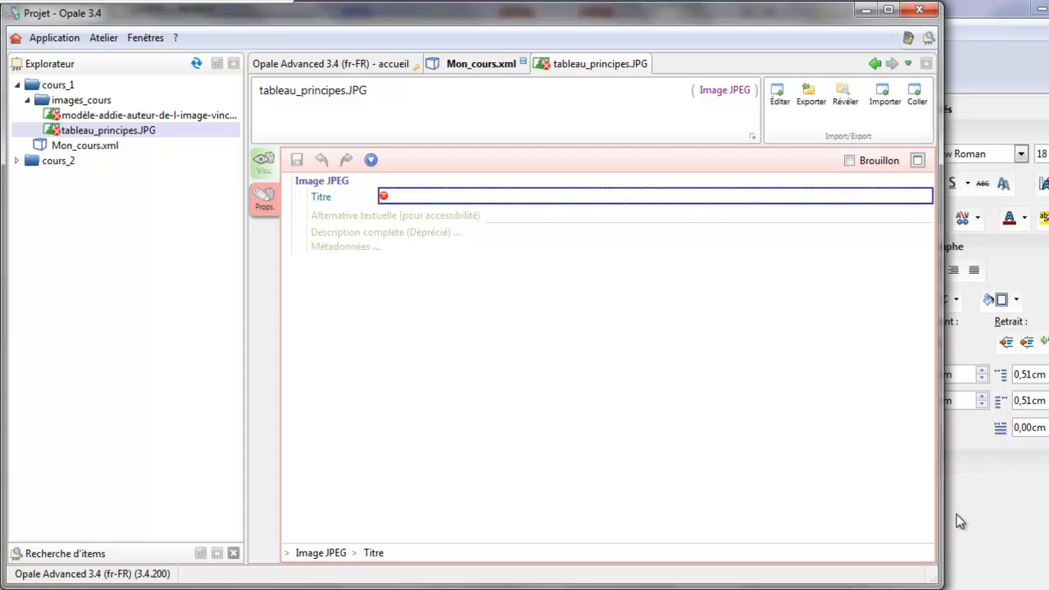
left_click(975, 529)
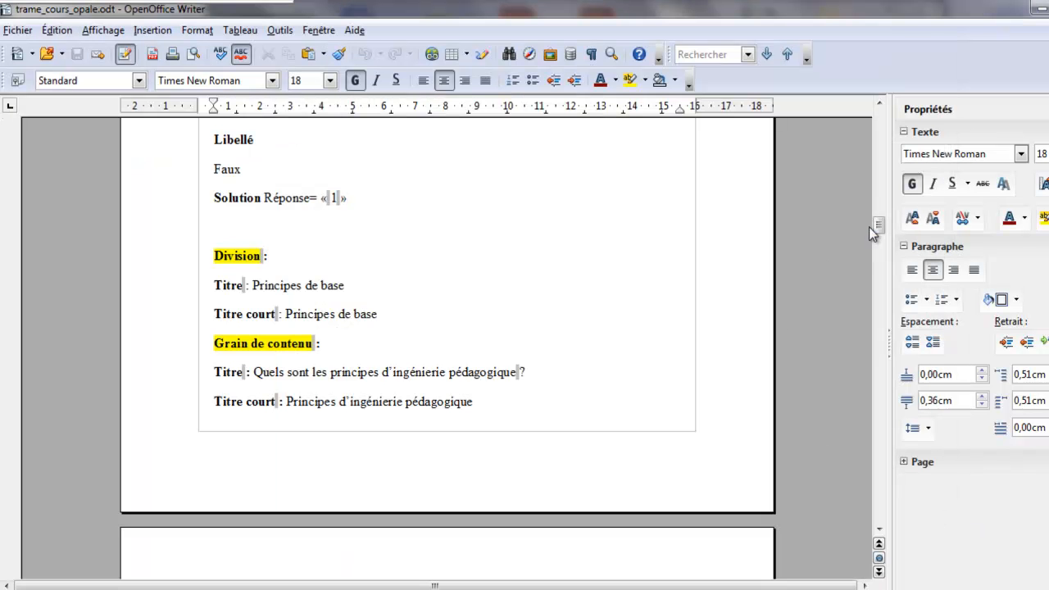
left_click_drag(879, 224, 880, 257)
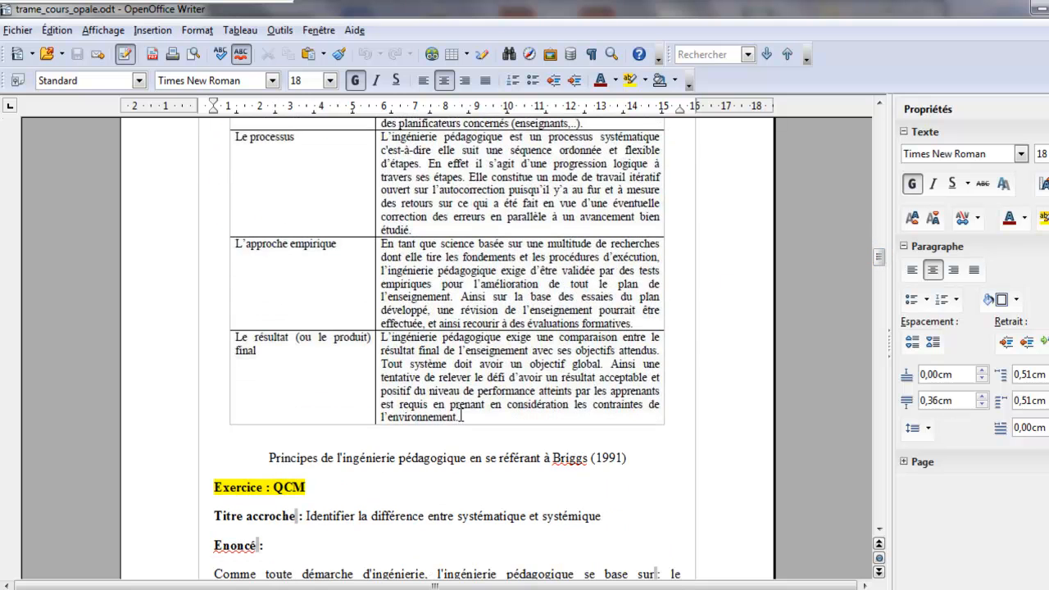
left_click_drag(269, 457, 649, 459)
key("ctrl+c")
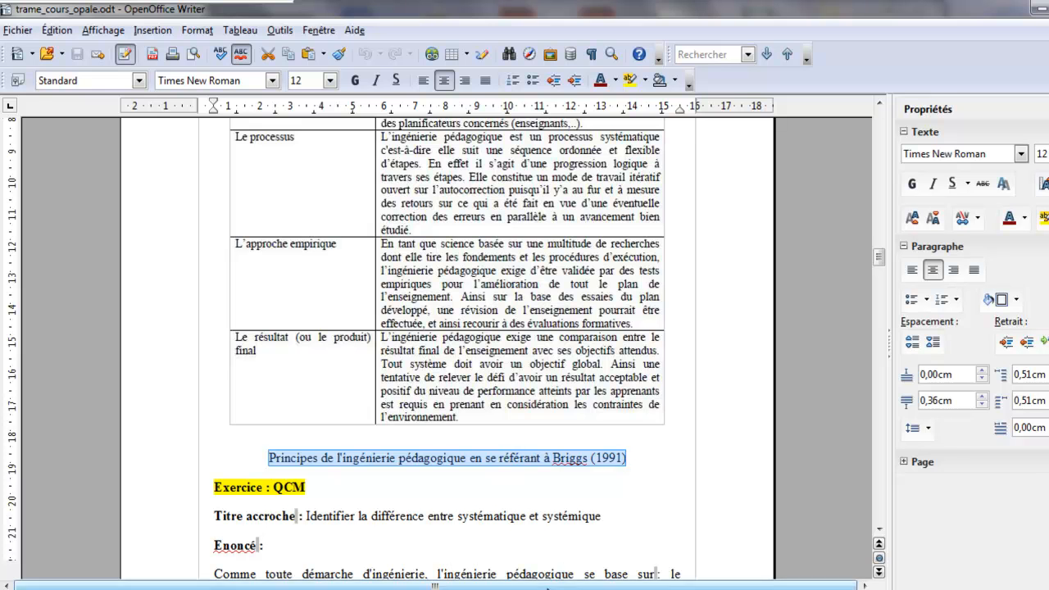
left_click(565, 589)
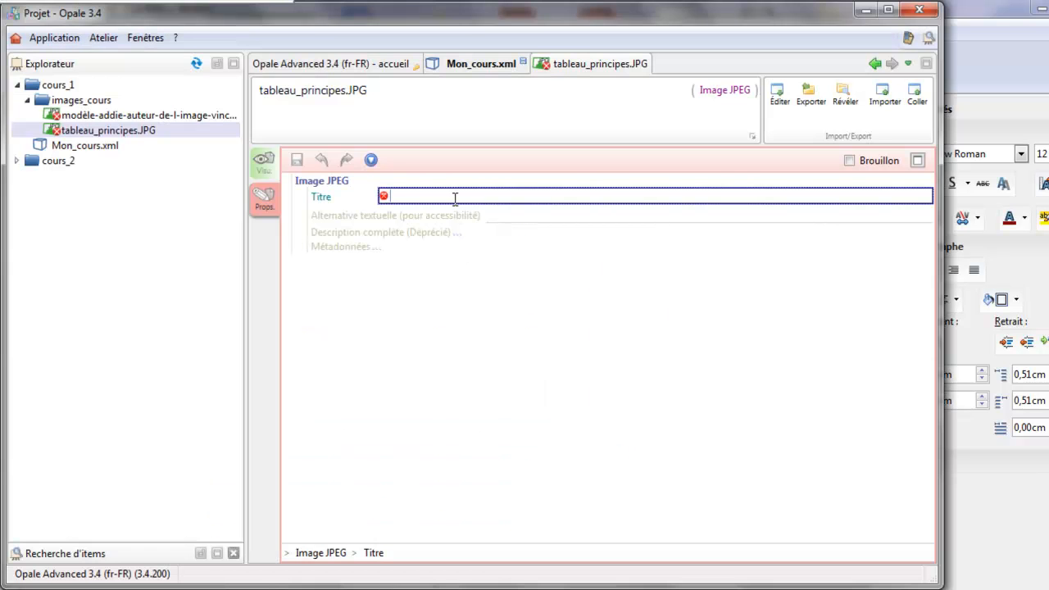
key("ctrl+v")
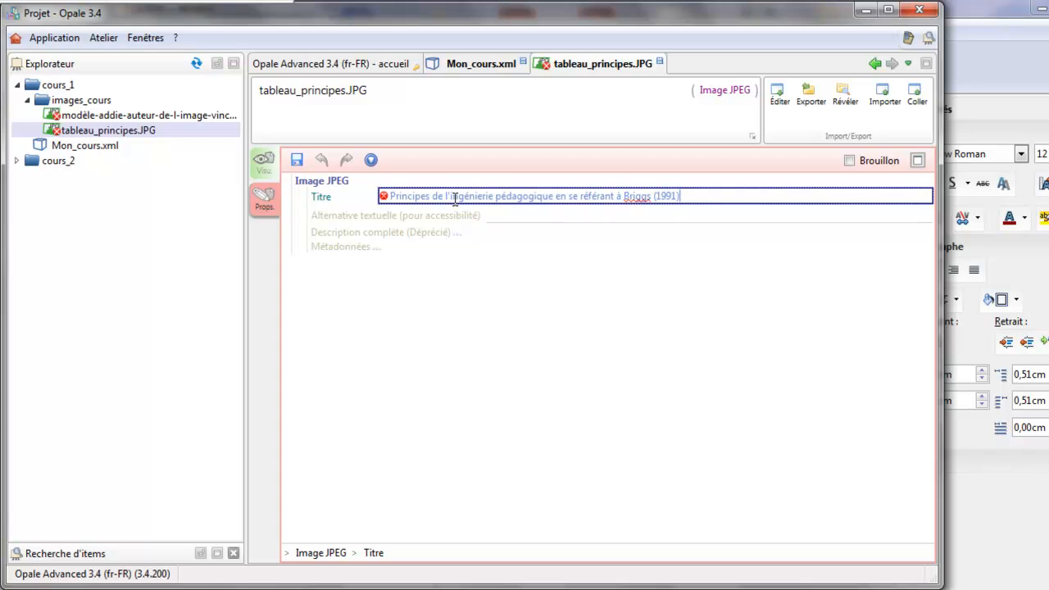
left_click(298, 162)
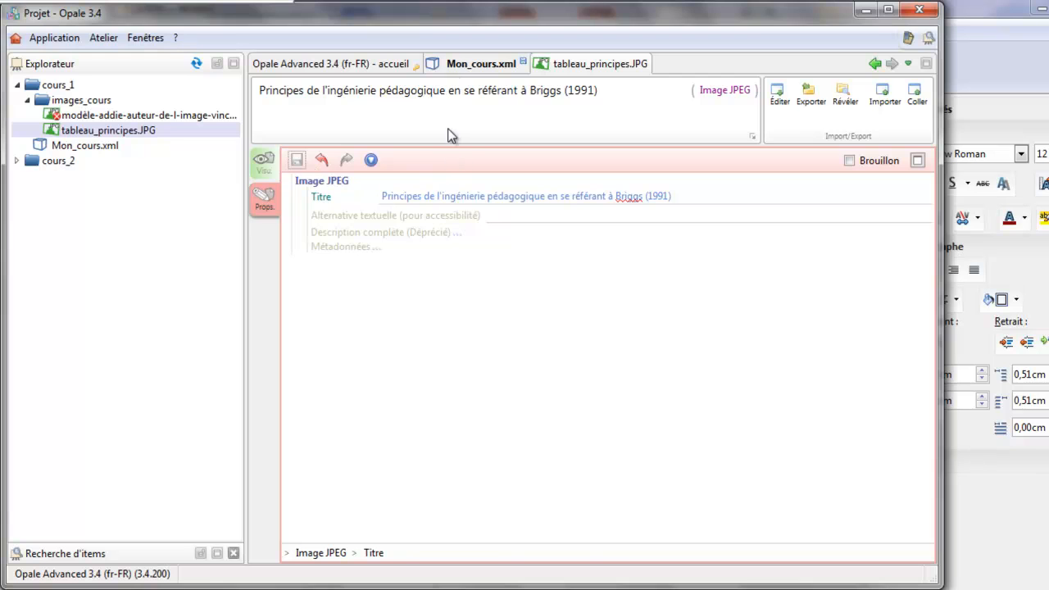
left_click(465, 66)
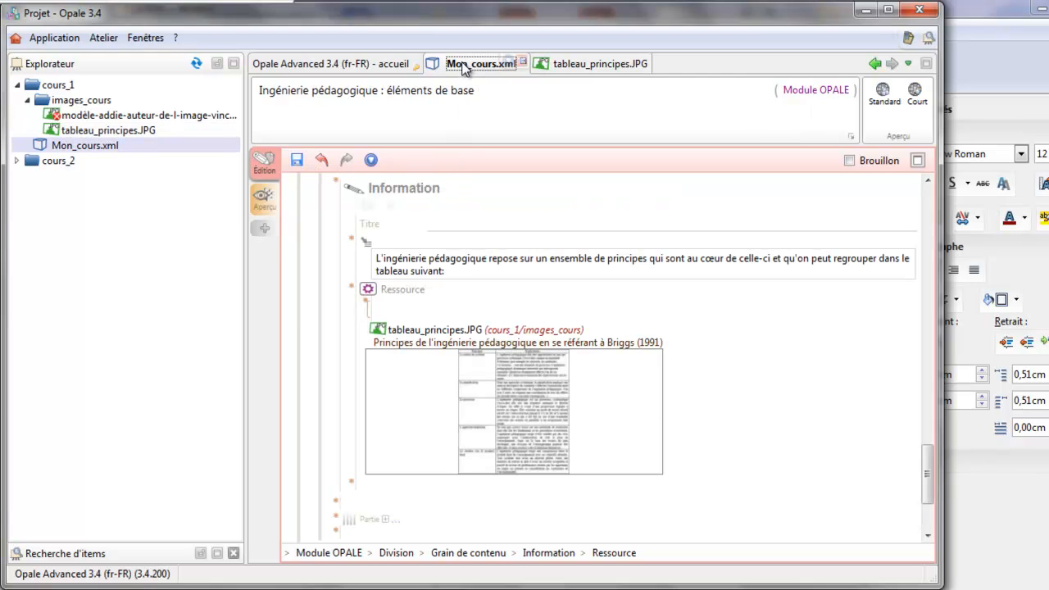
left_click(297, 160)
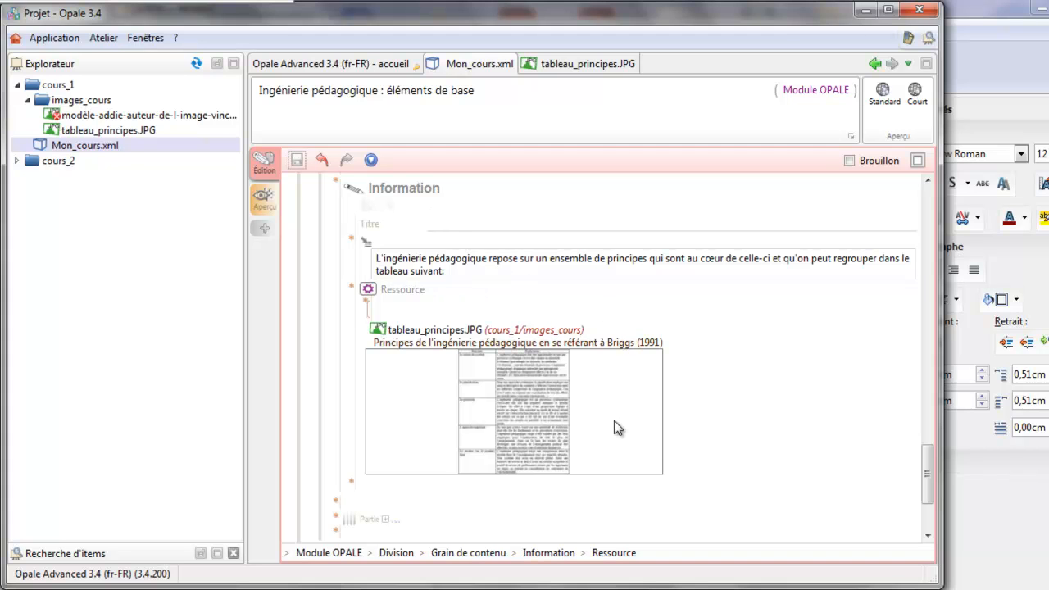
Preview the standard web version and examine the table image and its caption on the Principes d'ingénierie pédagogique page.
left_click(265, 208)
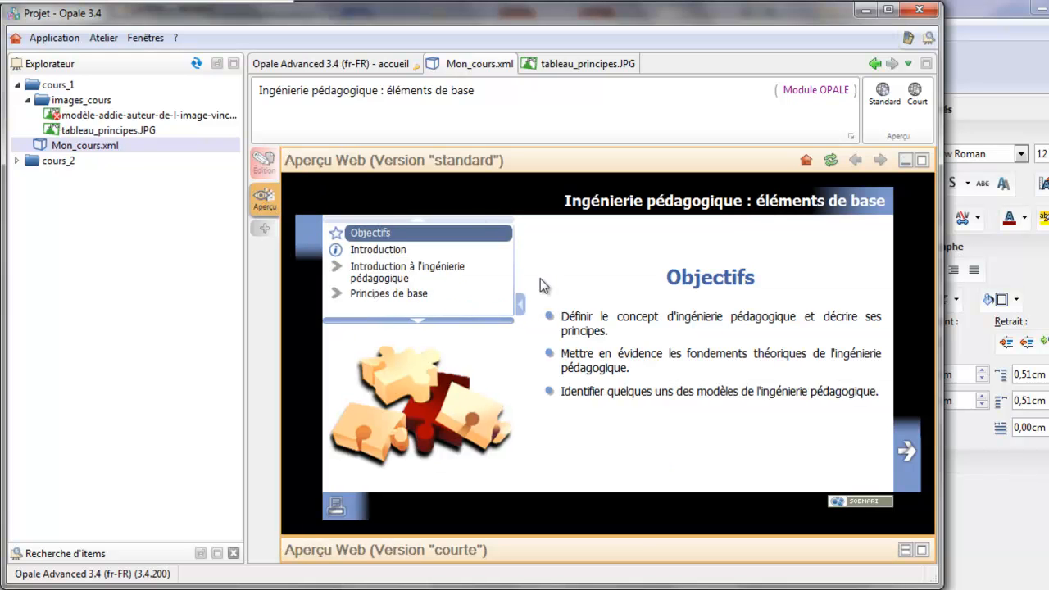
left_click(393, 295)
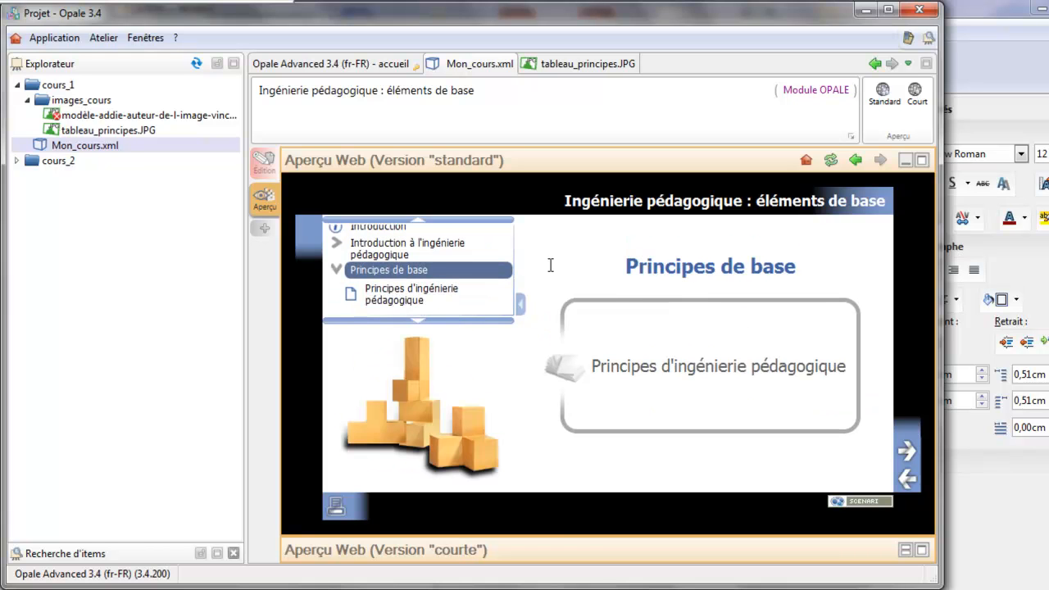
left_click(768, 376)
scroll(885, 305, "down", 2)
scroll(885, 303, "down", 5)
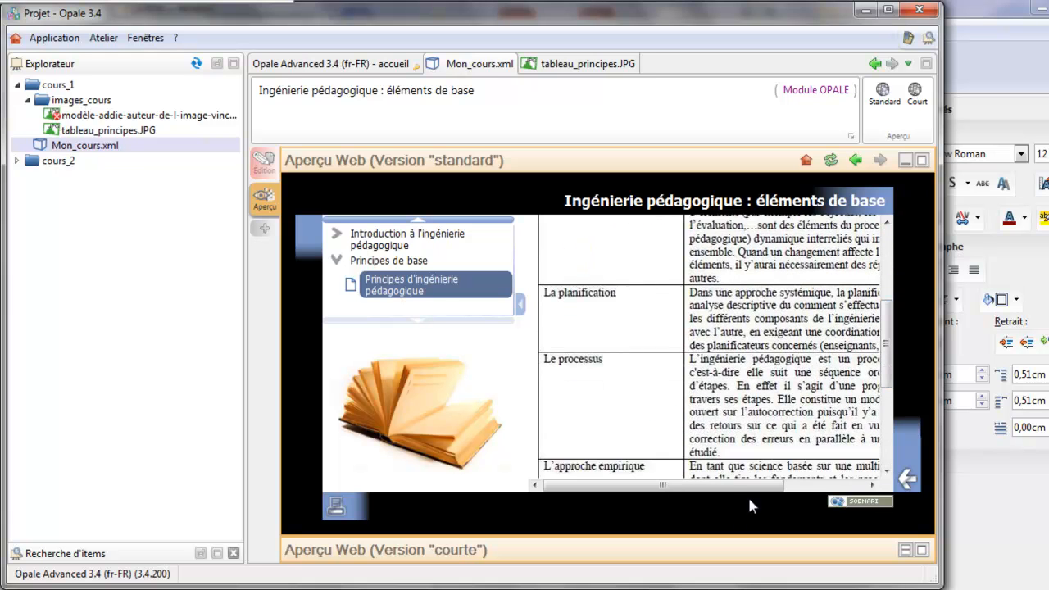
left_click_drag(736, 489, 741, 485)
left_click_drag(885, 374, 885, 455)
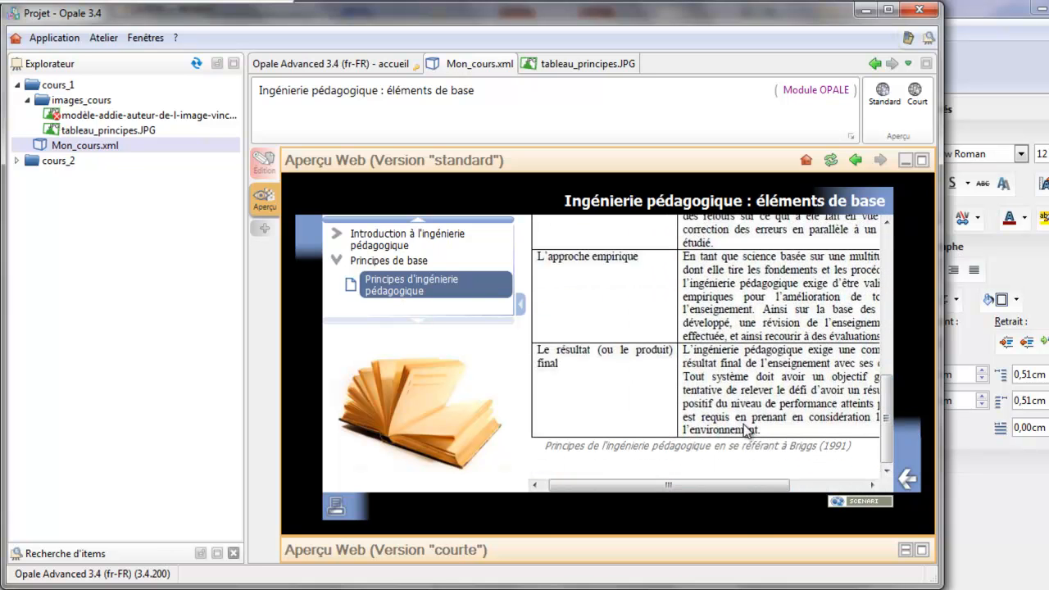